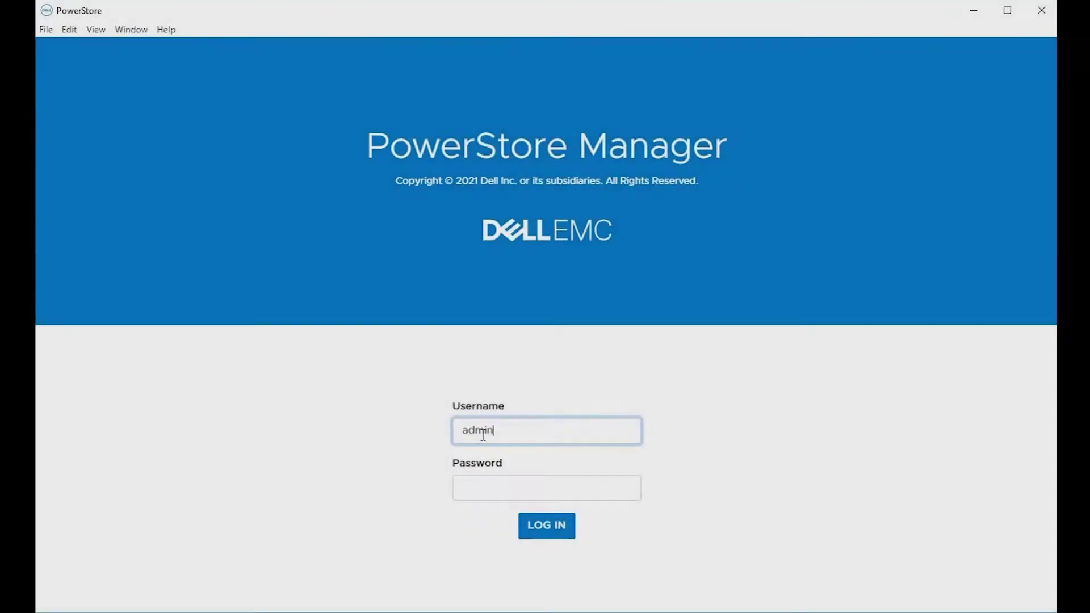
# Step: Enter the account password after the username to sign in to the cluster
pyautogui.press('Tab')
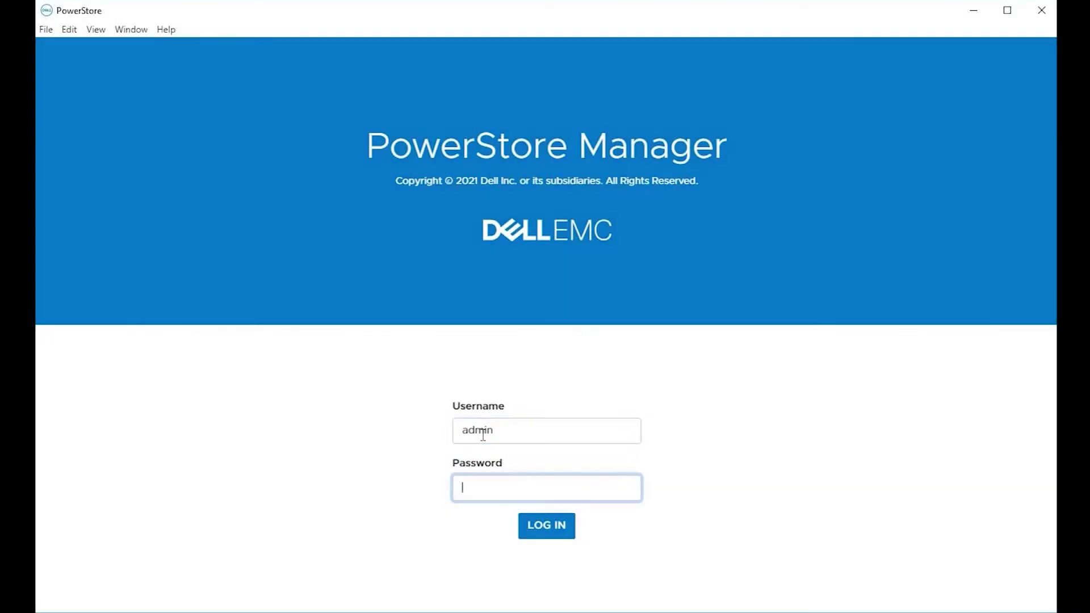
pyautogui.write('************')
# Step: Log in, then go to Settings > Support > Gather Support Materials
pyautogui.click(555, 544)
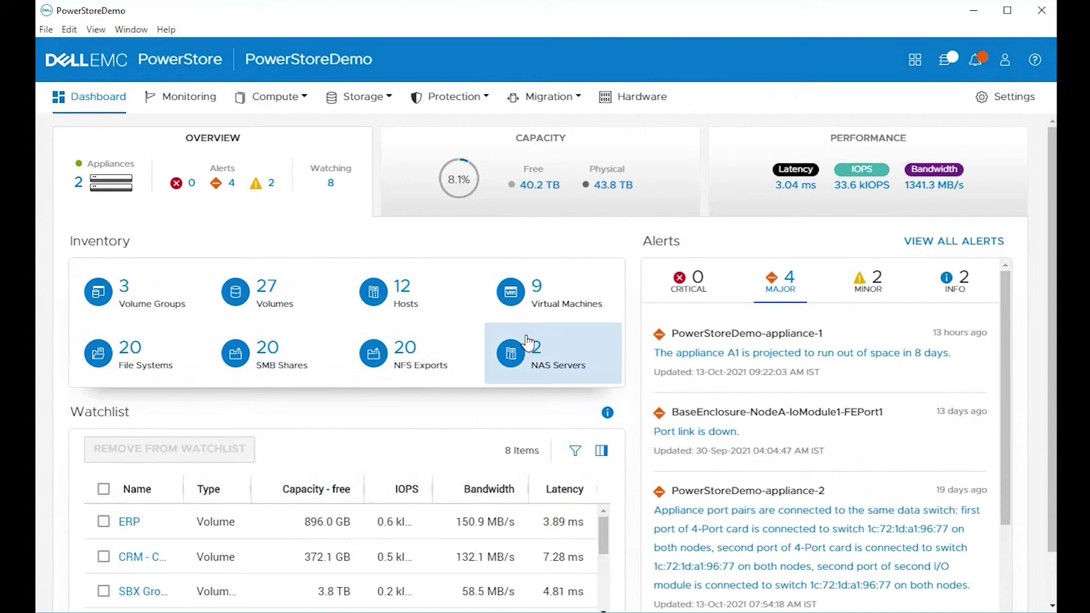
pyautogui.click(1002, 97)
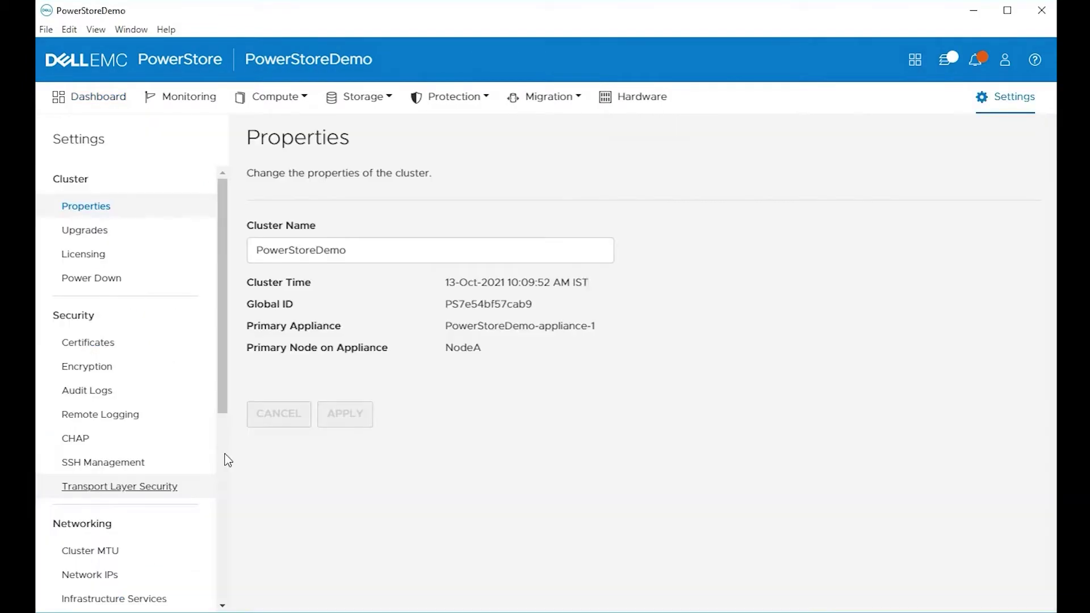
pyautogui.scroll(-4, 227, 414)
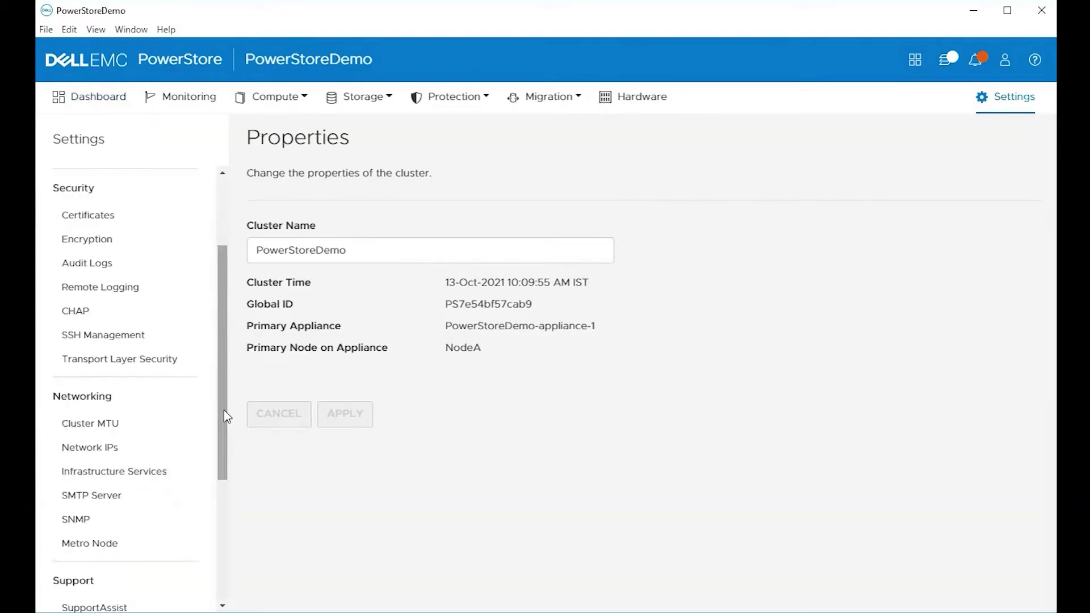
pyautogui.scroll(-3, 223, 517)
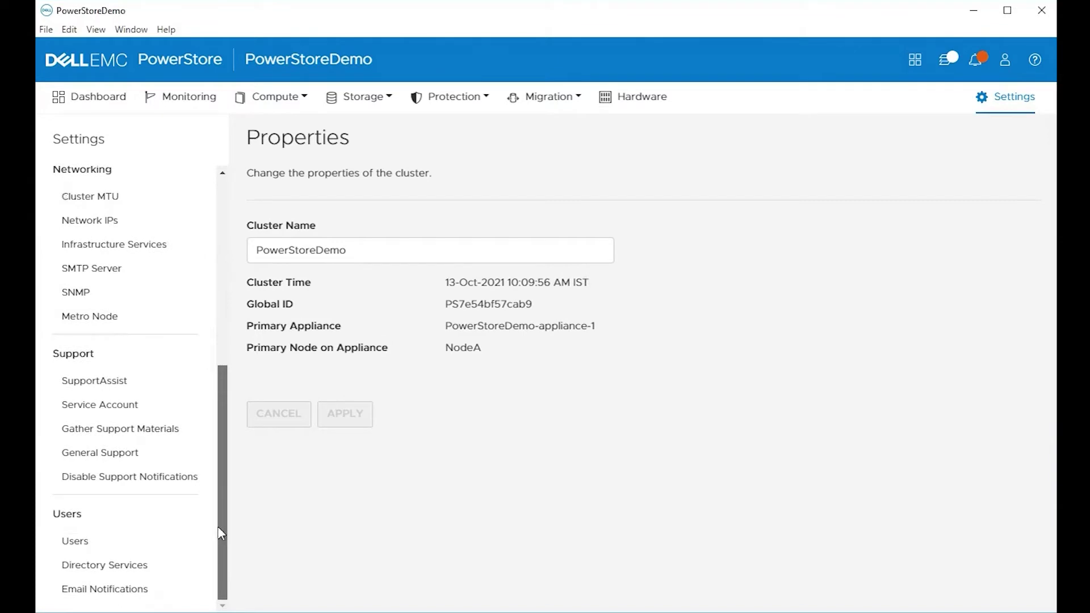
pyautogui.click(150, 436)
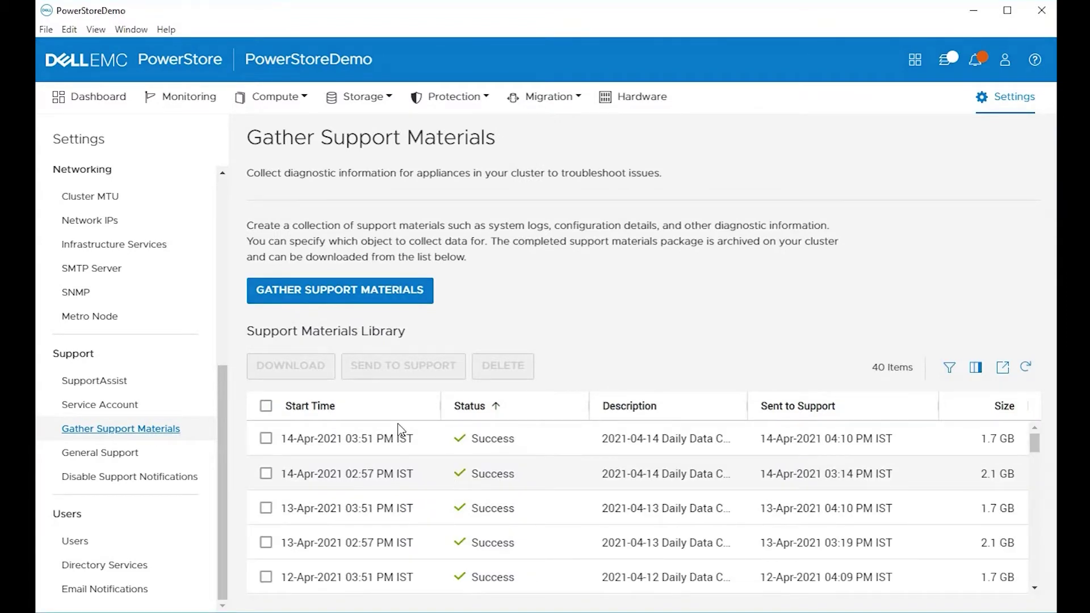
# Step: Start a new support materials collection with the description 'Optional'
pyautogui.click(349, 291)
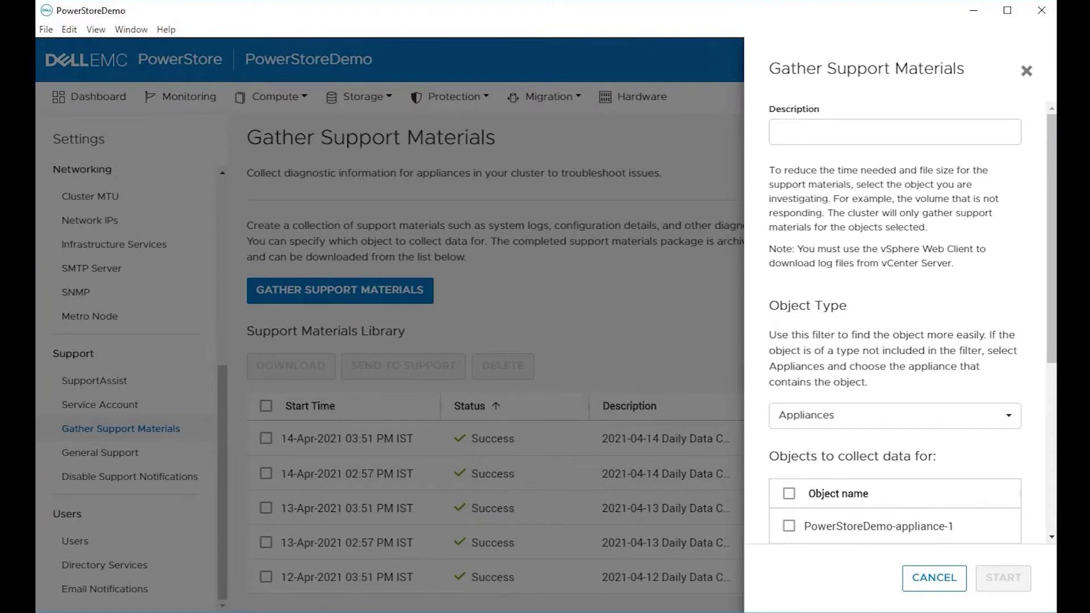
pyautogui.click(827, 131)
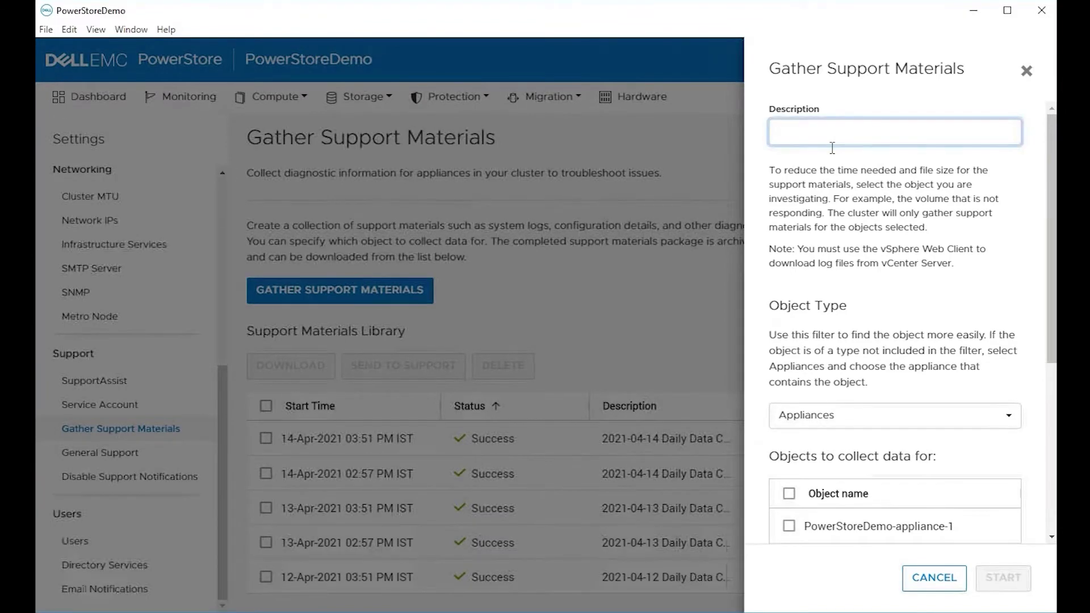
pyautogui.write('Optoinal')
pyautogui.press('BackSpace')
pyautogui.press('BackSpace')
pyautogui.press('BackSpace')
pyautogui.press('BackSpace')
pyautogui.press('BackSpace')
pyautogui.write('ional')
# Step: Keep Appliances as object type and select PowerStoreDemo-appliance-1 and PowerStoreDemo-appliance-2
pyautogui.scroll(-4, 885, 403)
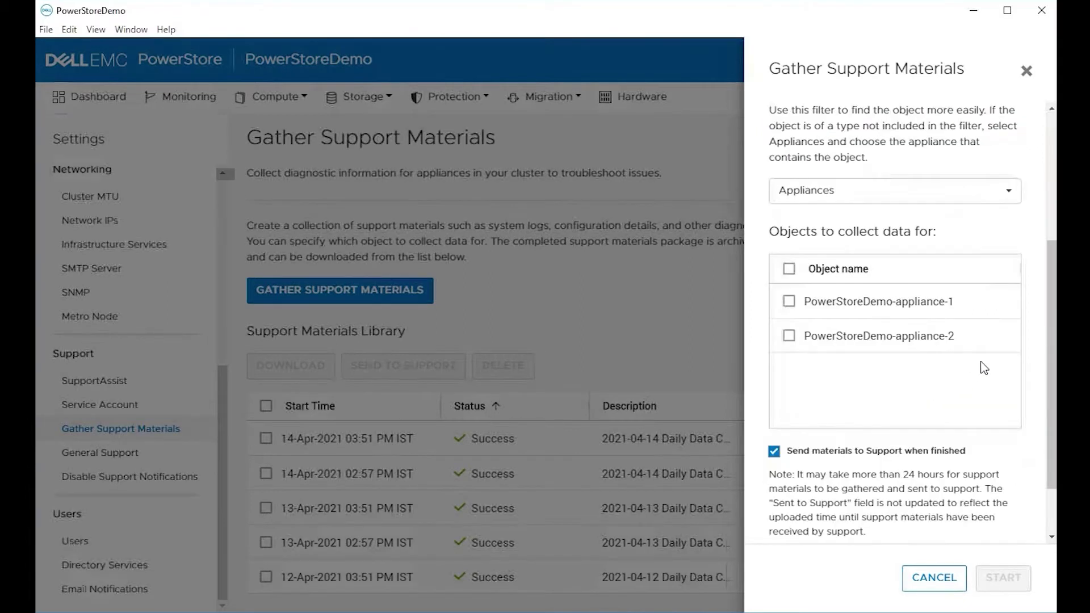
pyautogui.click(1012, 202)
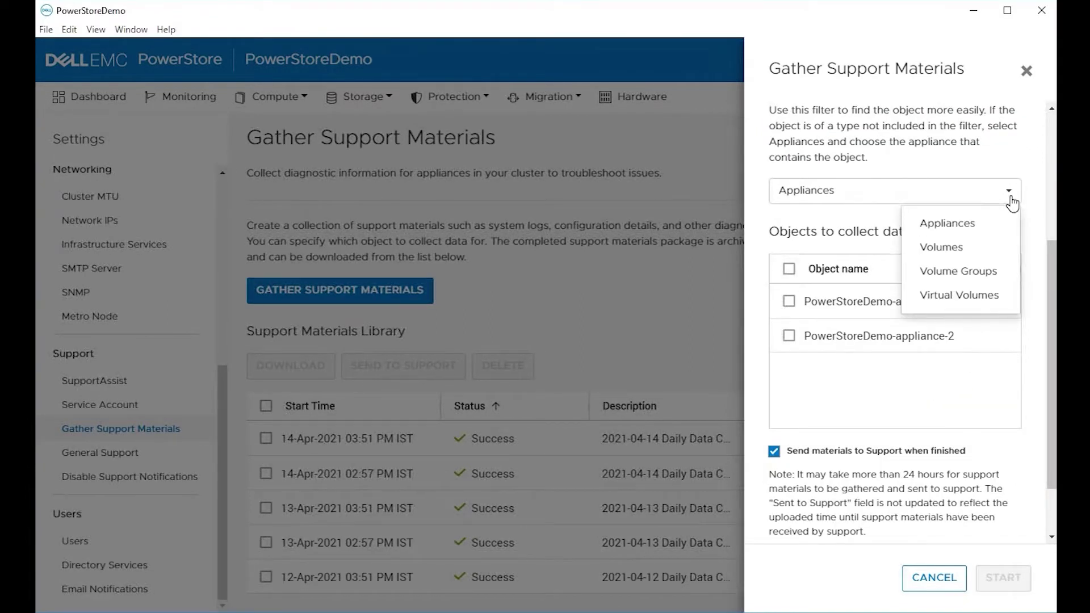
pyautogui.click(1012, 203)
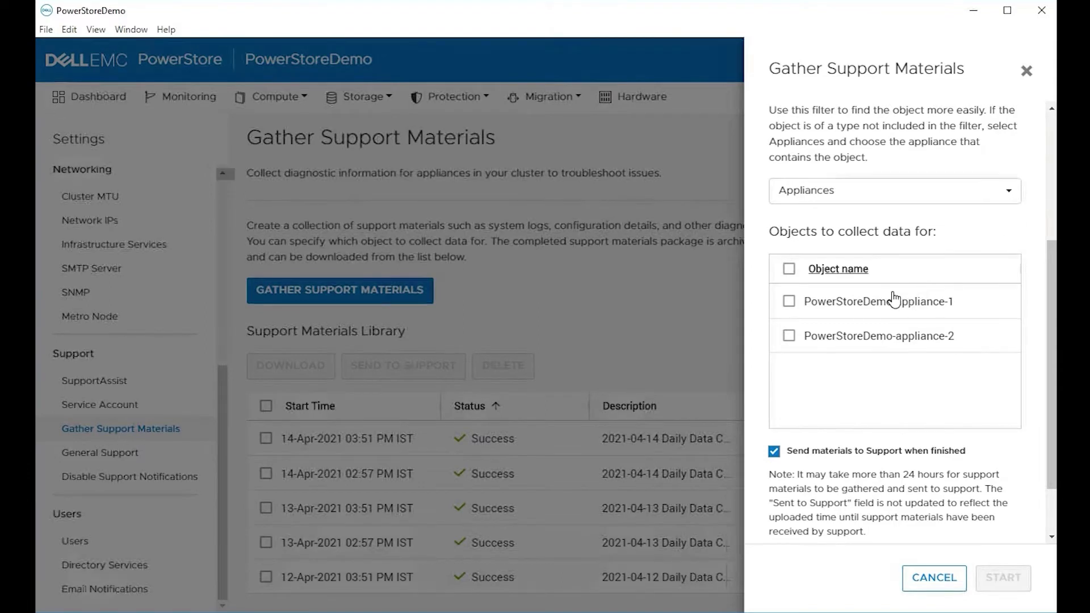
pyautogui.click(789, 301)
pyautogui.click(789, 335)
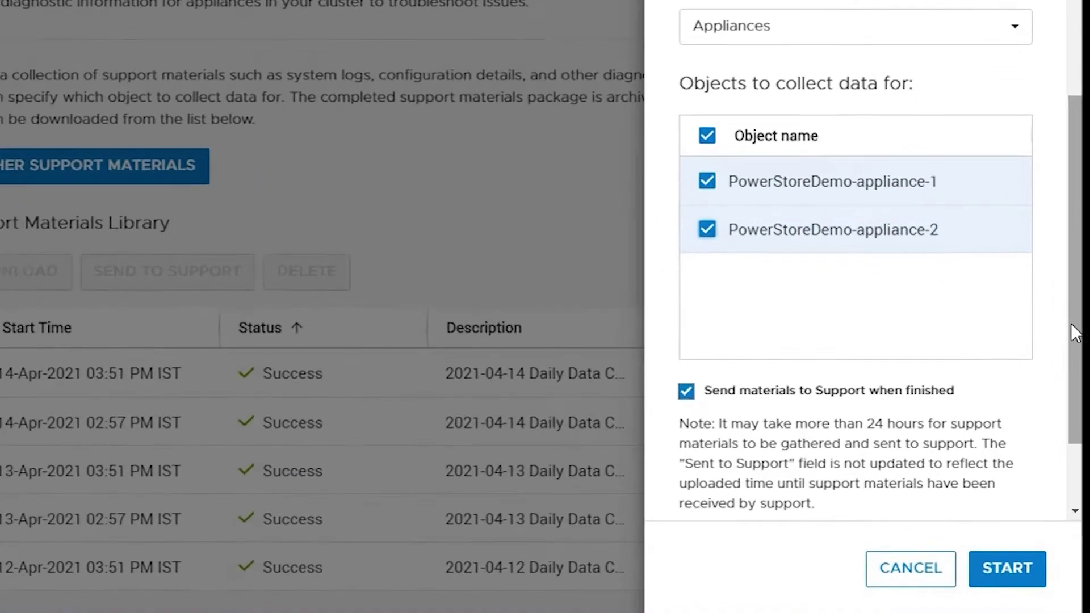
# Step: Expand the advanced options, leave additional information unchecked, and start the collection
pyautogui.moveTo(1069, 351); pyautogui.dragTo(1068, 403)
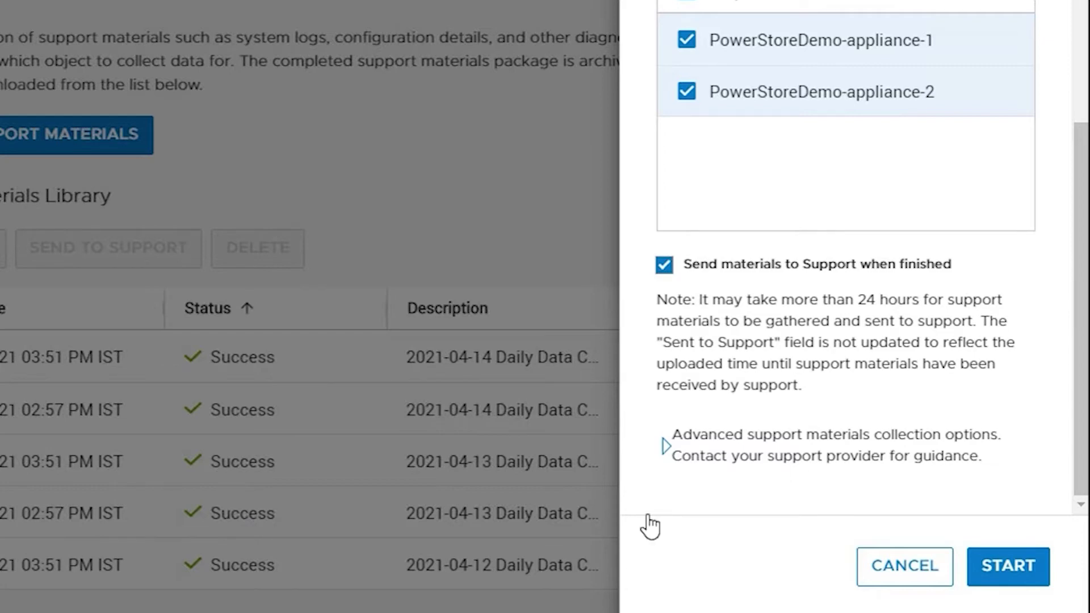
pyautogui.click(669, 447)
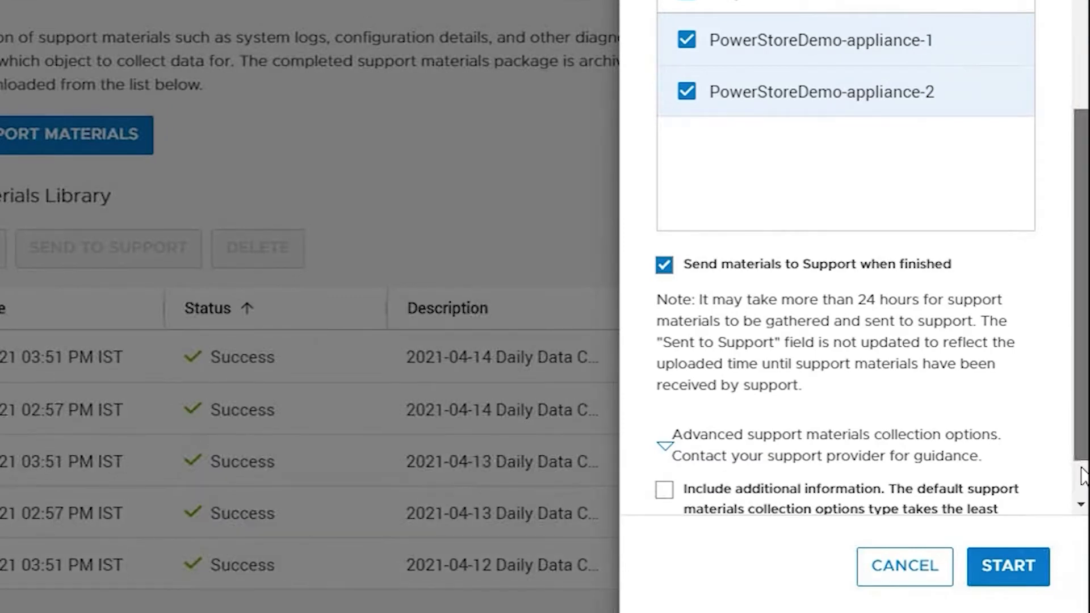
pyautogui.scroll(-1, 1083, 423)
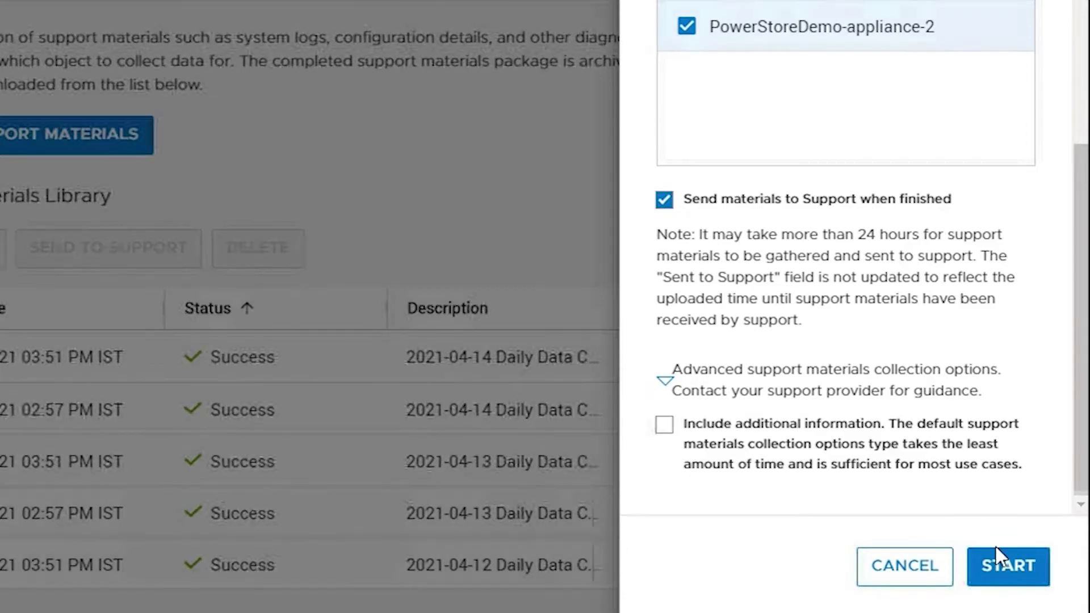
pyautogui.click(1011, 569)
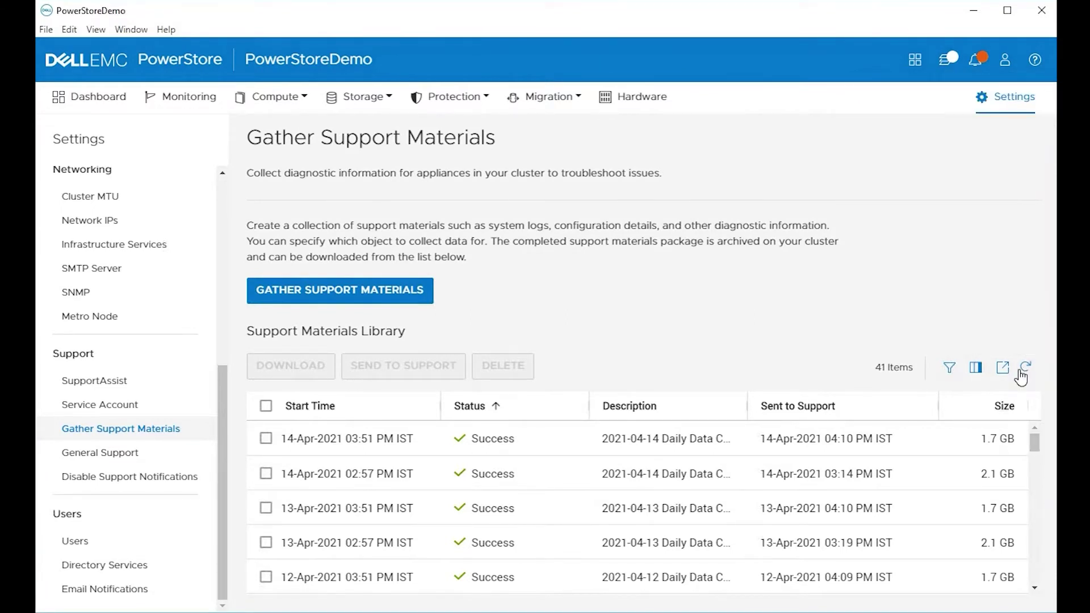
# Step: Refresh the Support Materials Library after the collection finishes
pyautogui.click(1023, 371)
# Step: Sort by start time, select the 13-Oct-2021 collection, and view its downloadable files
pyautogui.click(304, 414)
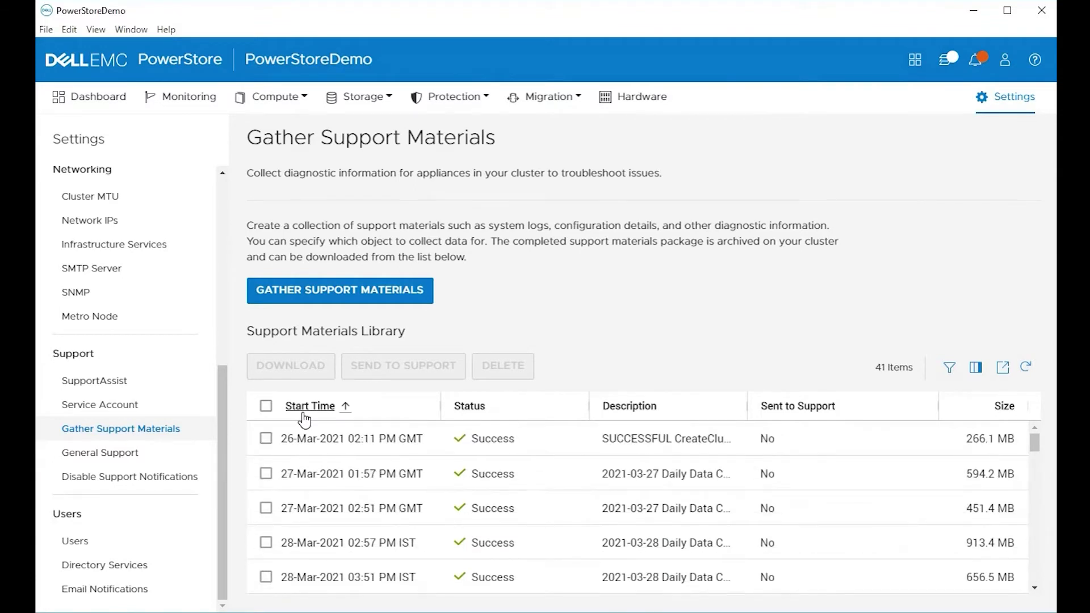
pyautogui.click(305, 414)
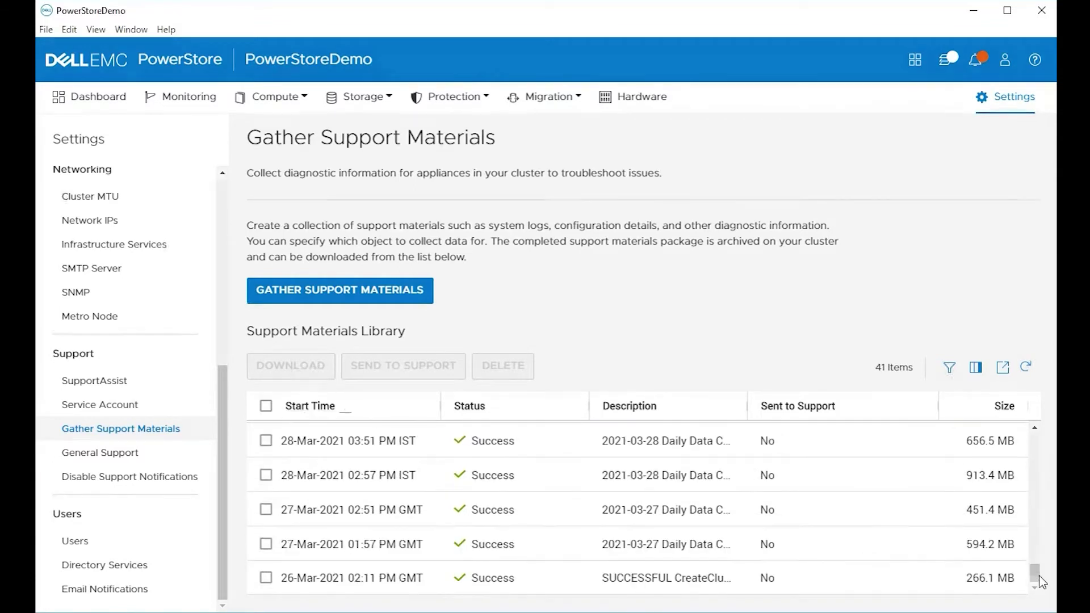
pyautogui.scroll(20, 1036, 526)
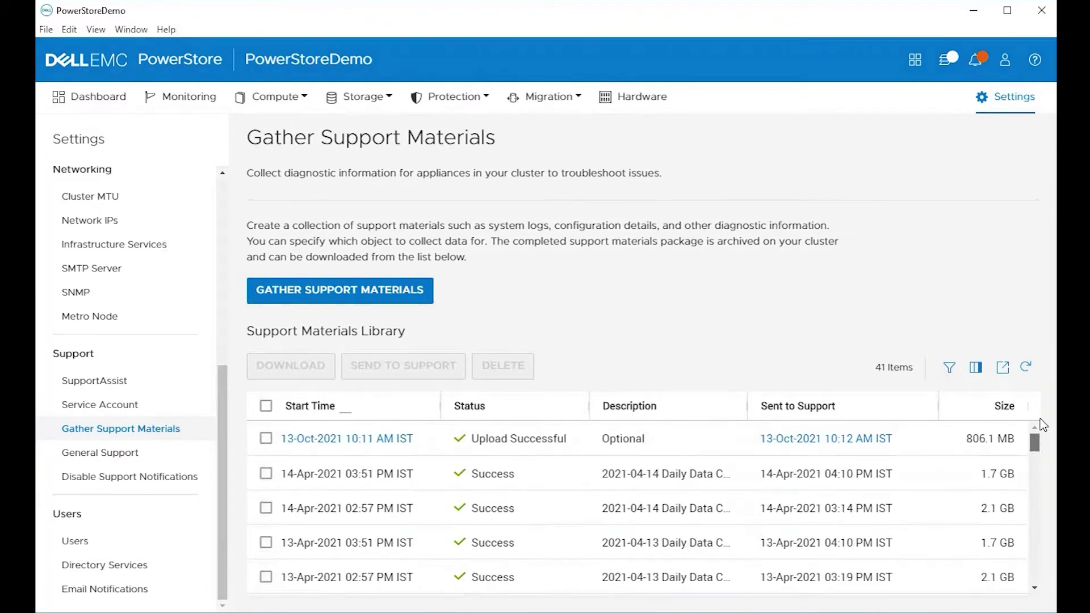
pyautogui.click(267, 440)
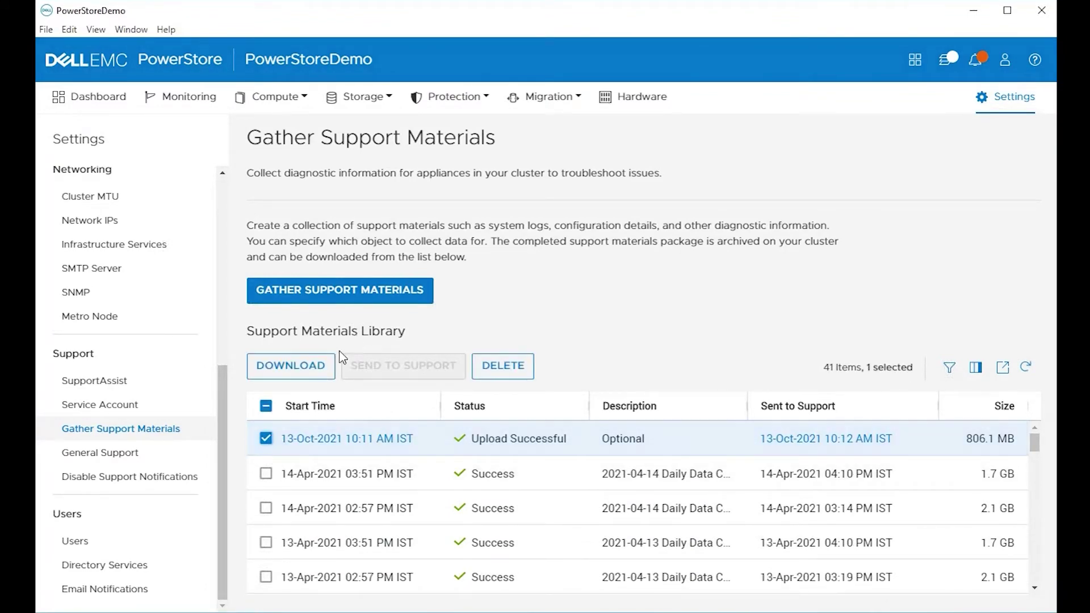
pyautogui.click(275, 375)
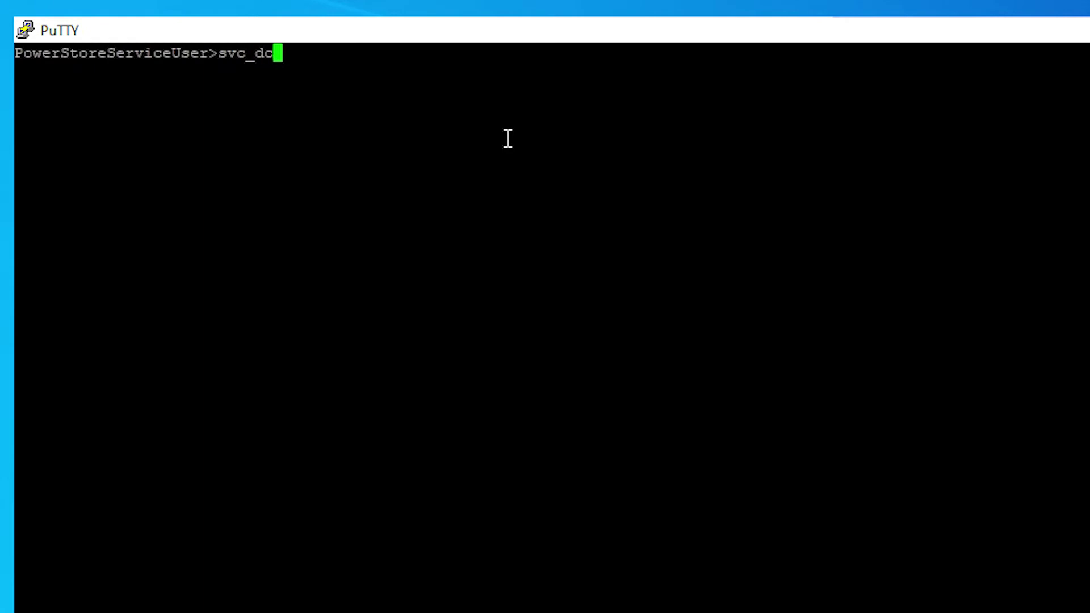
# Step: Show the svc_dc -h usage help, then the help for svc_dc run -h
pyautogui.write(' -h')
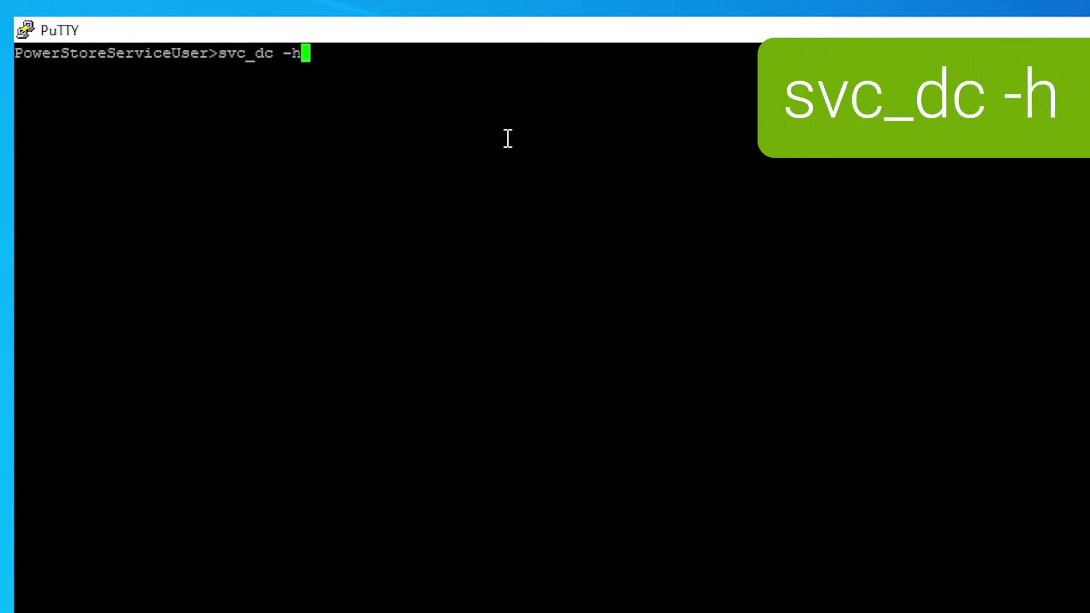
pyautogui.press('Return')
pyautogui.press('Up')
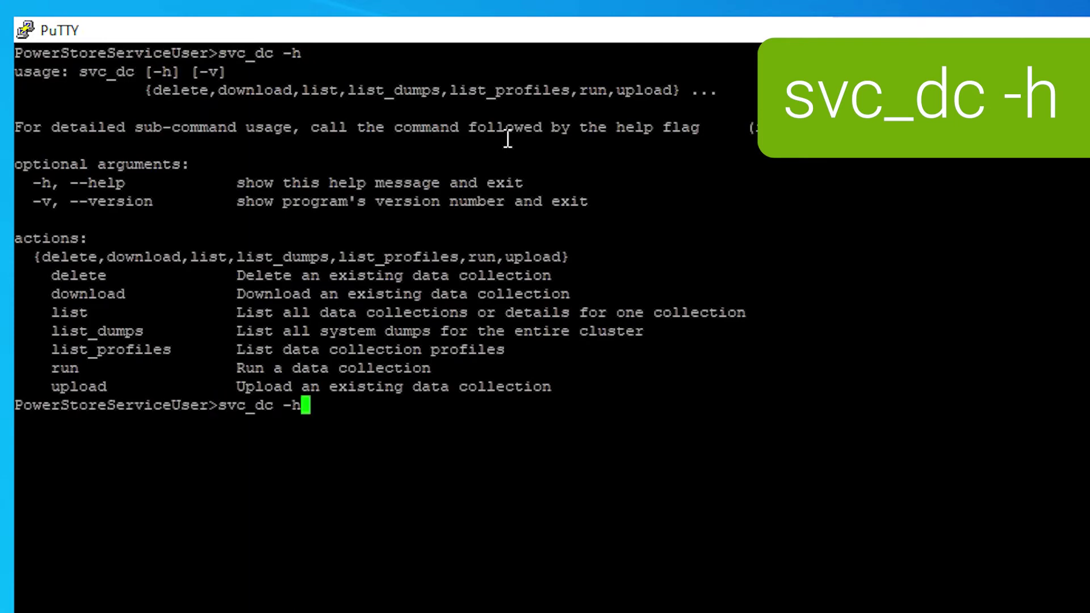
pyautogui.press('Left')
pyautogui.press('Left')
pyautogui.write('run')
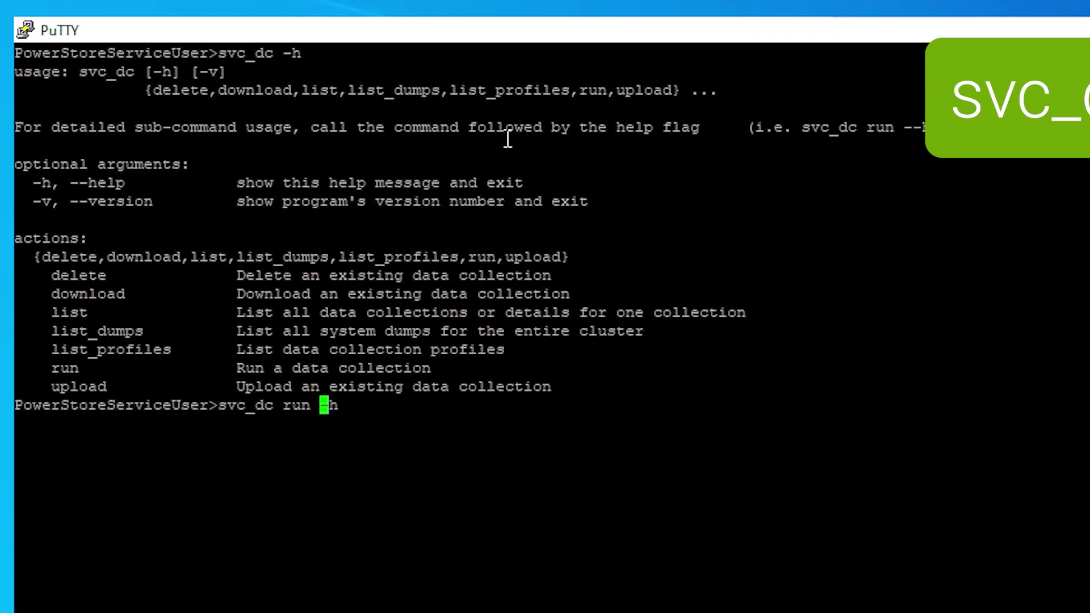
pyautogui.press('Return')
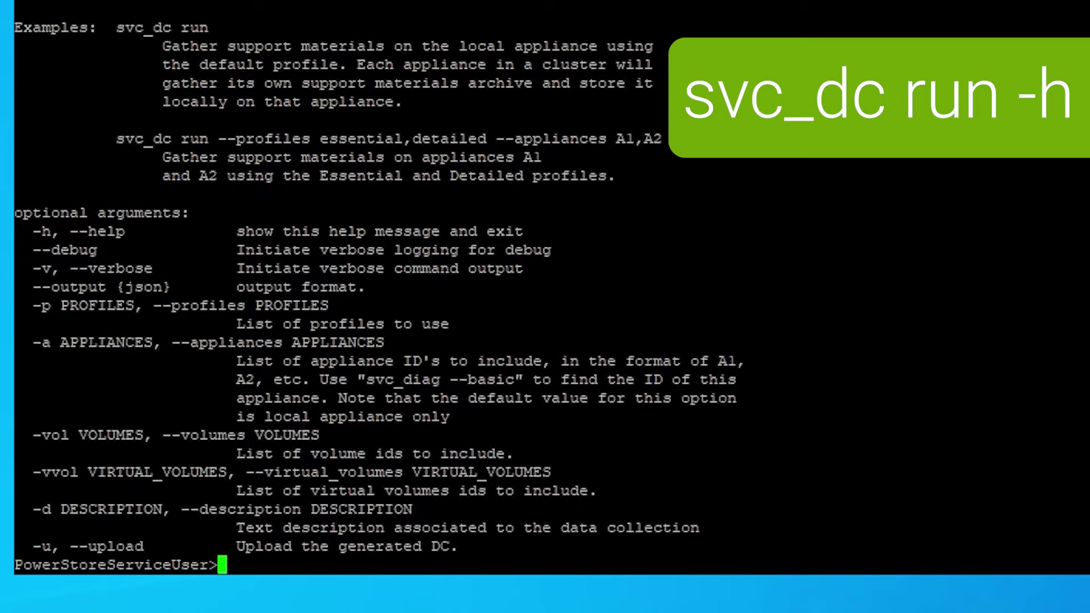
# Step: Recall the run command and replace the help flag with appliance IDs A1,A2
pyautogui.press('Up')
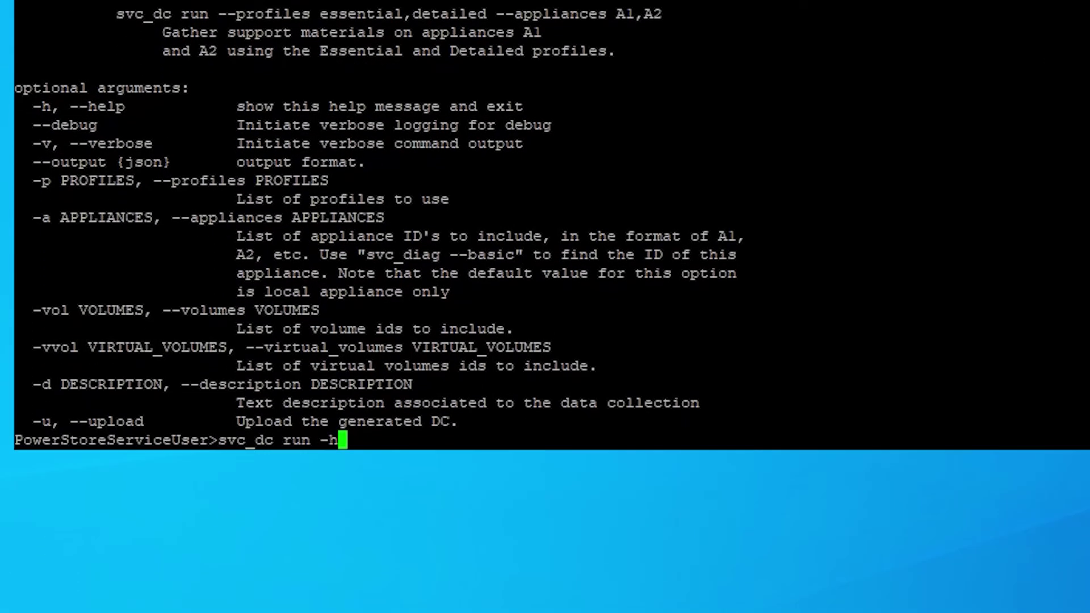
pyautogui.press('BackSpace')
pyautogui.press('BackSpace')
pyautogui.write('A1,A2')
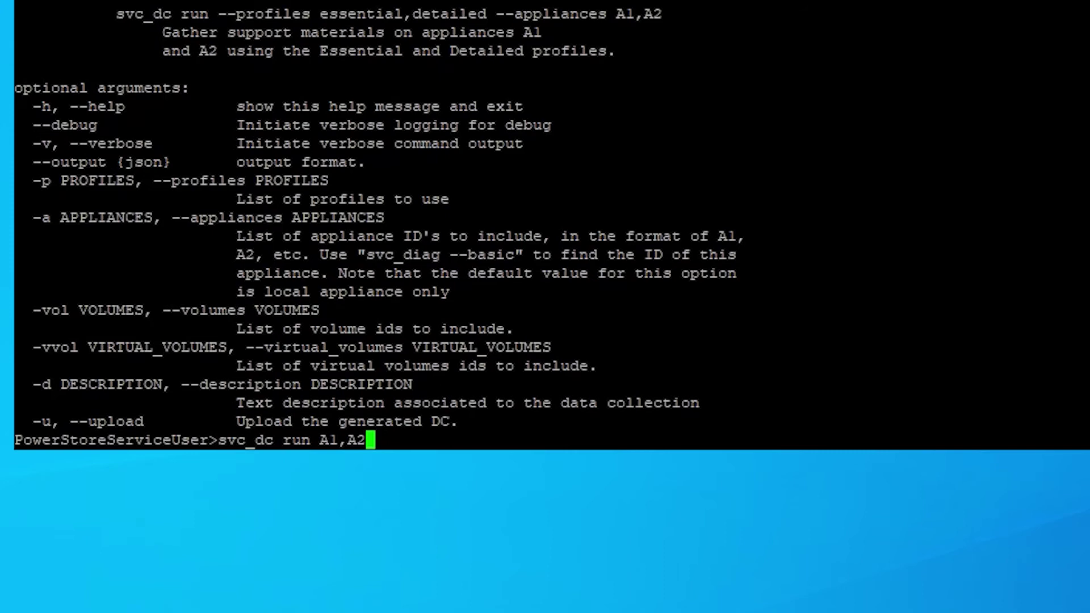
pyautogui.press('BackSpace')
pyautogui.press('BackSpace')
pyautogui.press('BackSpace')
pyautogui.press('BackSpace')
pyautogui.press('BackSpace')
pyautogui.press('BackSpace')
pyautogui.press('BackSpace')
pyautogui.press('BackSpace')
pyautogui.press('BackSpace')
pyautogui.press('BackSpace')
pyautogui.press('BackSpace')
pyautogui.press('BackSpace')
pyautogui.press('BackSpace')
pyautogui.press('BackSpace')
pyautogui.press('BackSpace')
pyautogui.press('BackSpace')
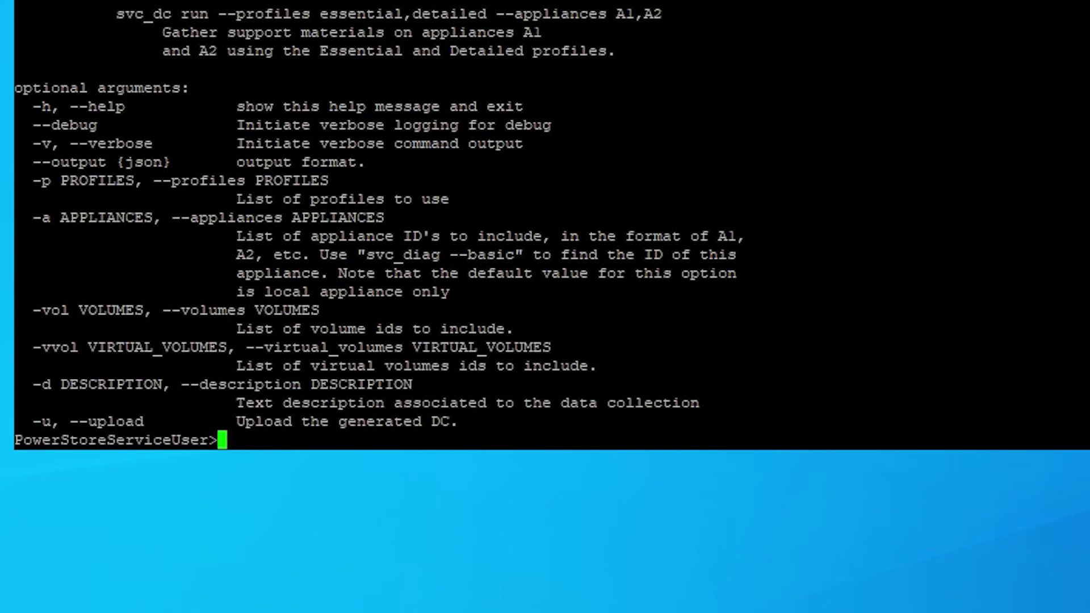
# Step: Run svc_dc list_profiles, then start a collection with svc_dc run -a A1
pyautogui.write('svc_dc -h')
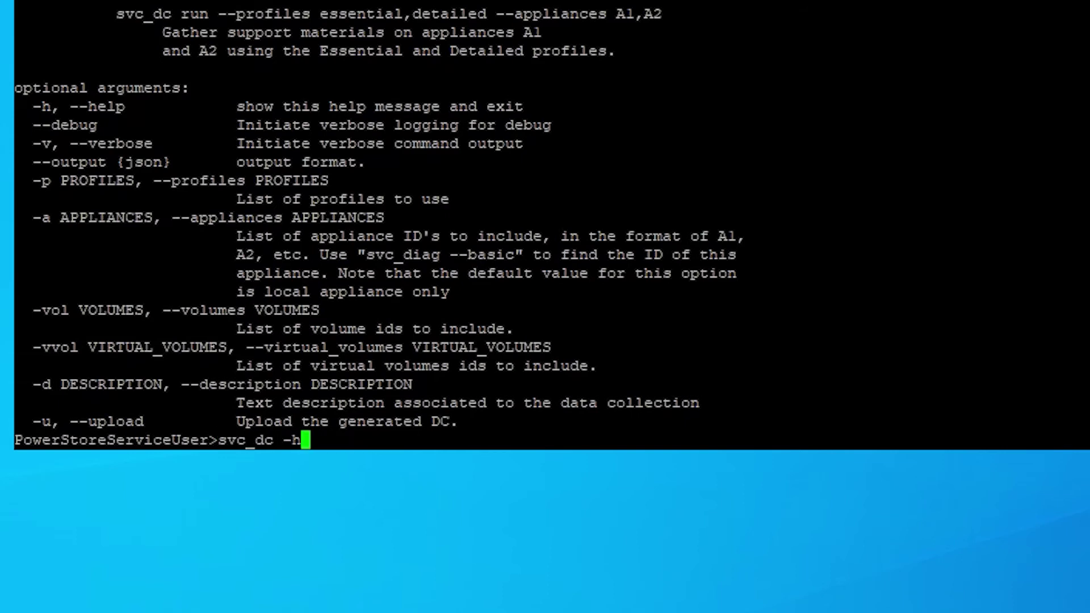
pyautogui.press('BackSpace')
pyautogui.press('BackSpace')
pyautogui.write('list')
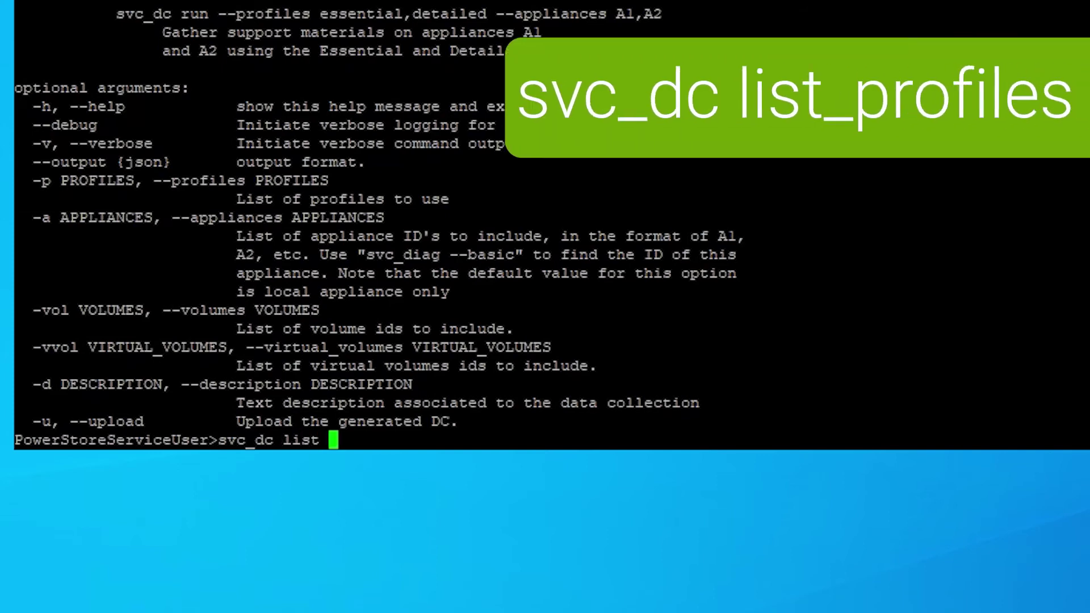
pyautogui.press('BackSpace')
pyautogui.write('_profiles')
pyautogui.press('Return')
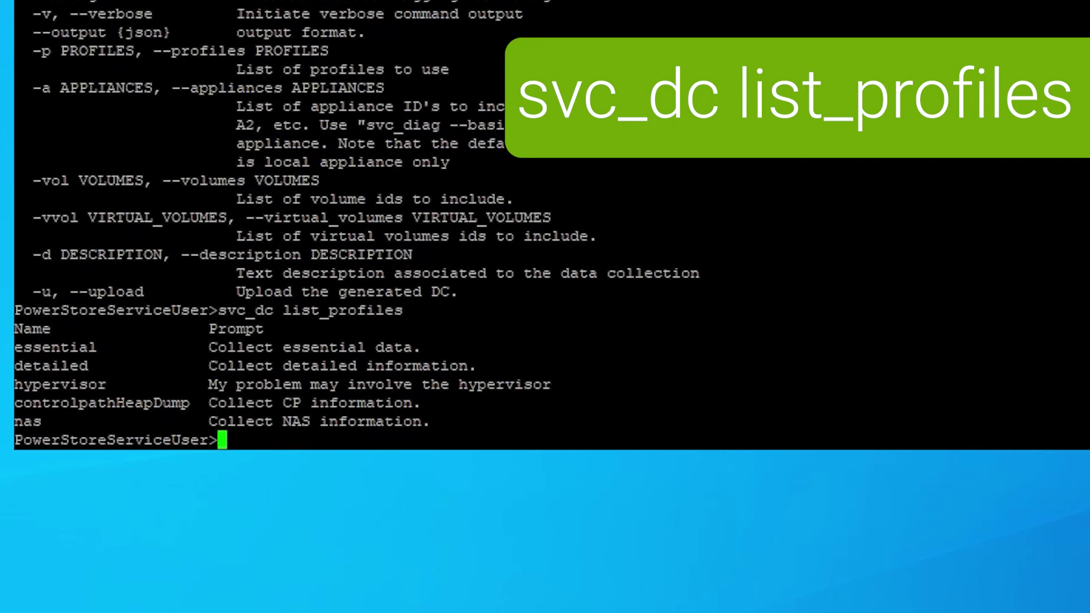
pyautogui.write('svc_dc run ')
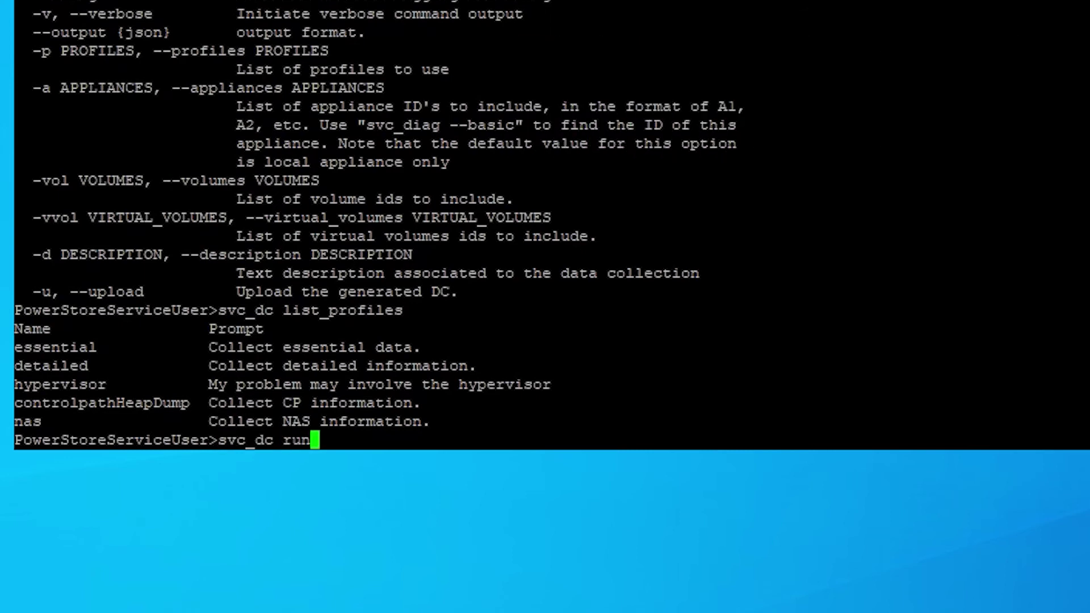
pyautogui.write('-a A')
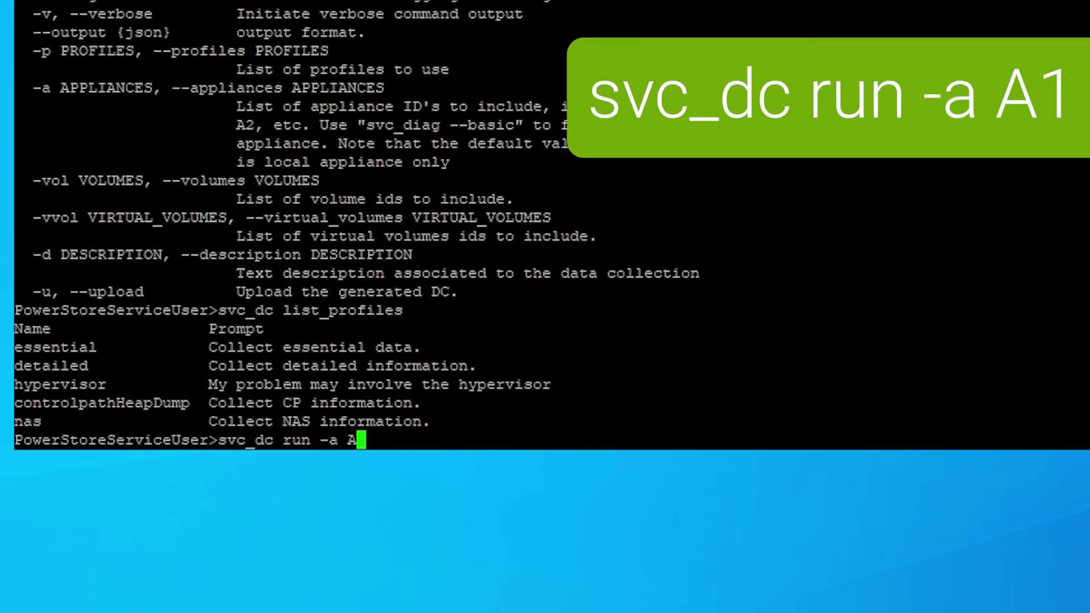
pyautogui.write('1')
pyautogui.press('Return')
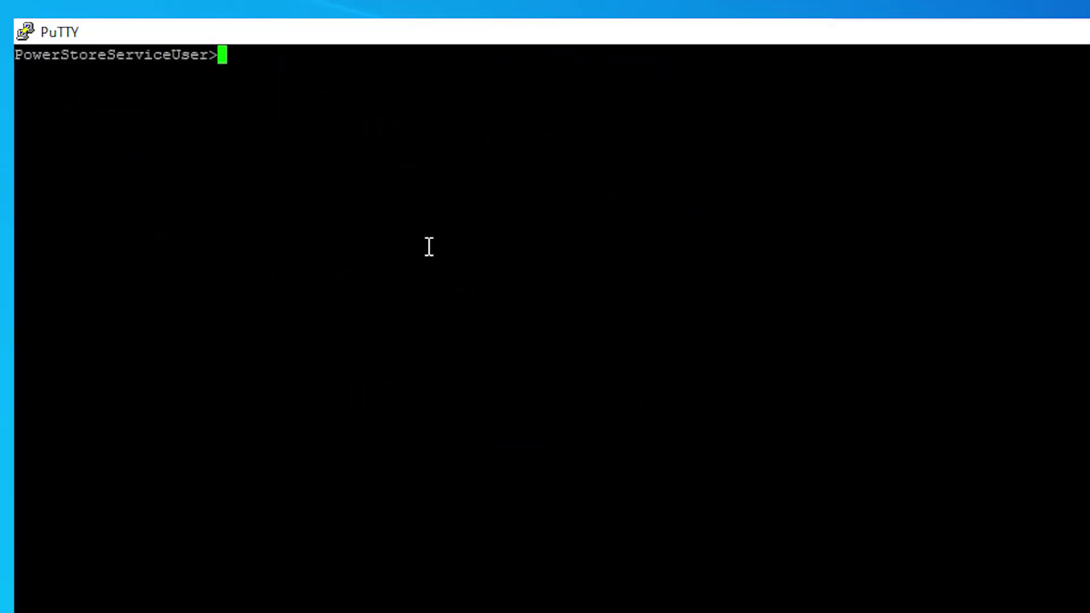
# Step: Run svc_dc list, copy the first collection ID, and run svc_dc list with that ID
pyautogui.write('svc')
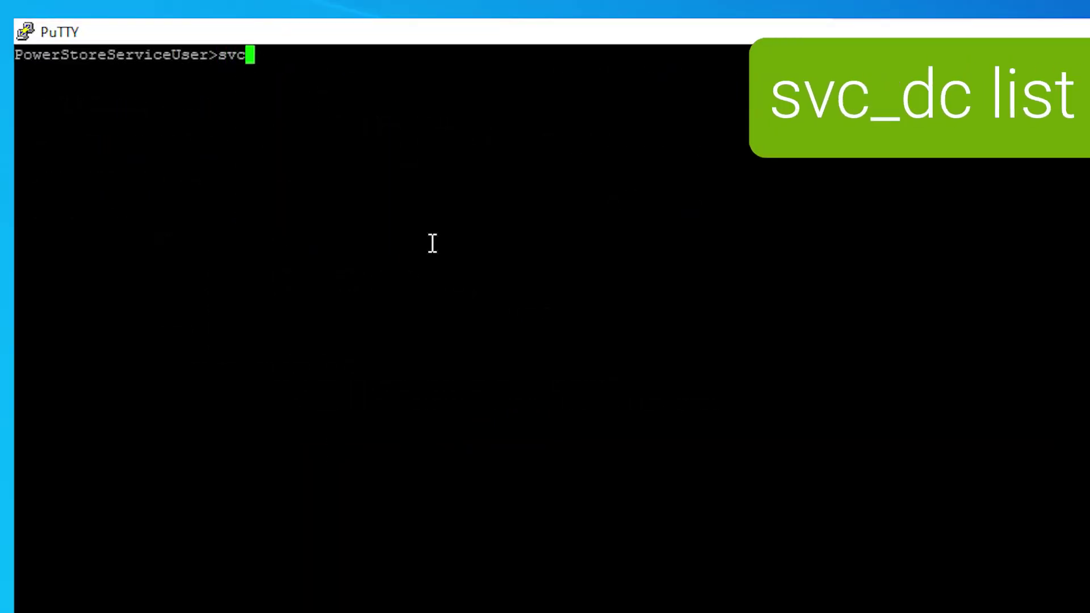
pyautogui.write('_dc list')
pyautogui.press('Return')
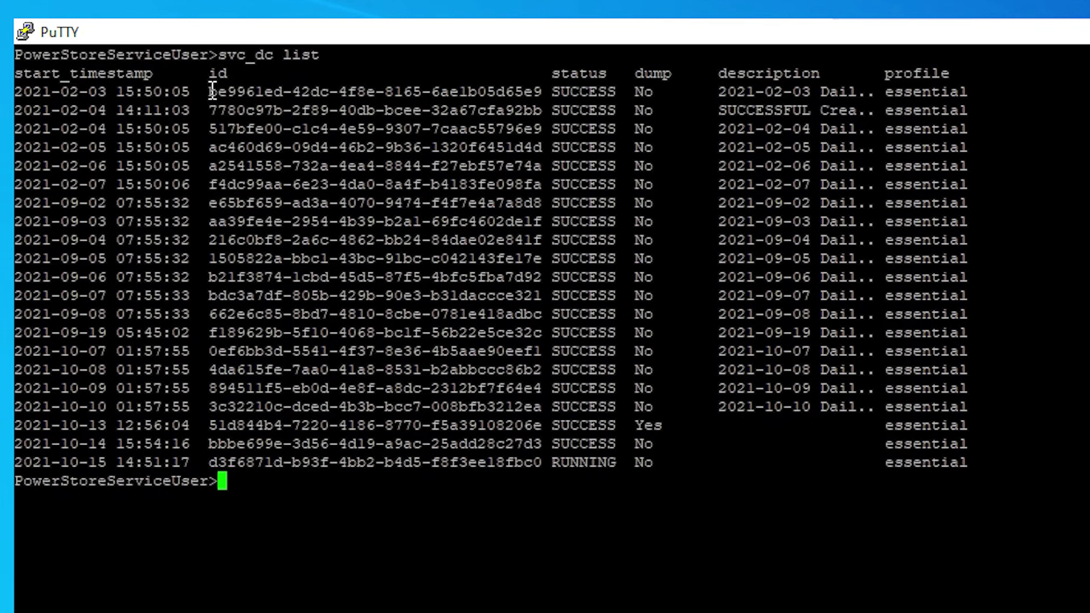
pyautogui.moveTo(212, 90); pyautogui.dragTo(550, 93)
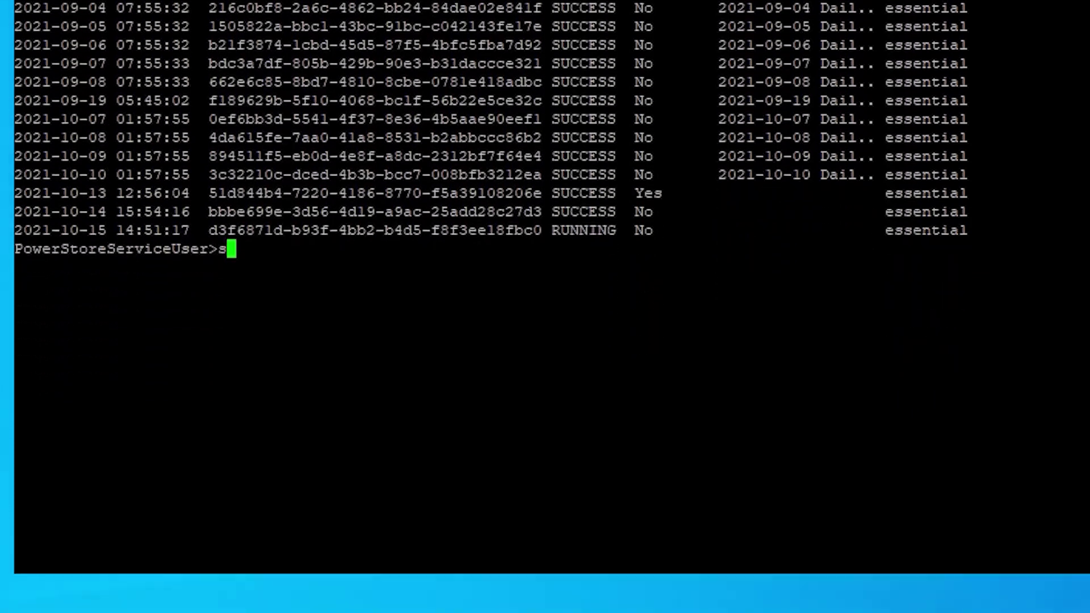
pyautogui.write('svc')
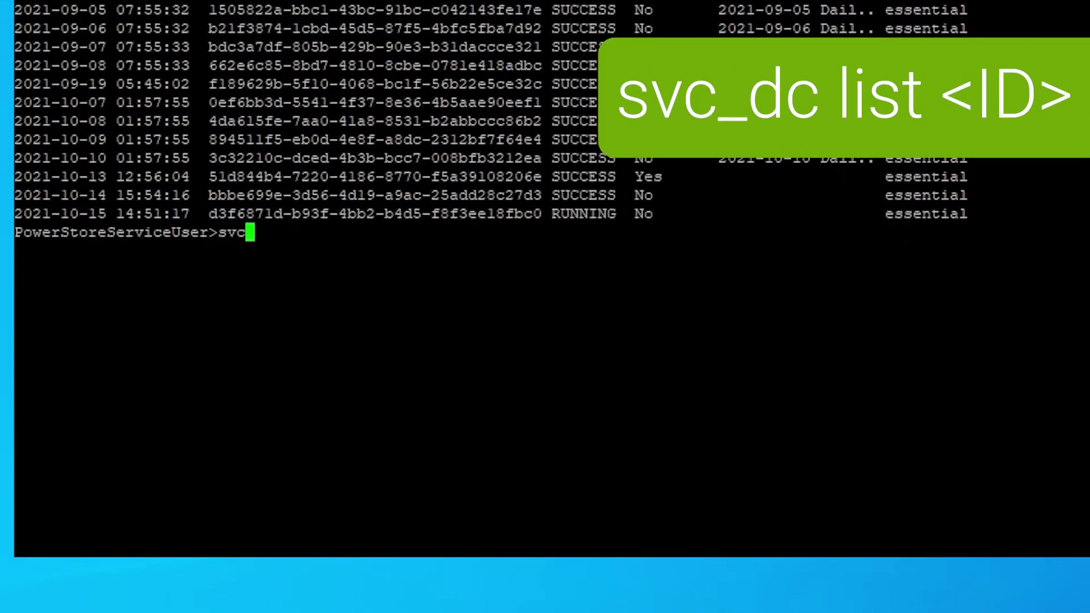
pyautogui.write('_dc list')
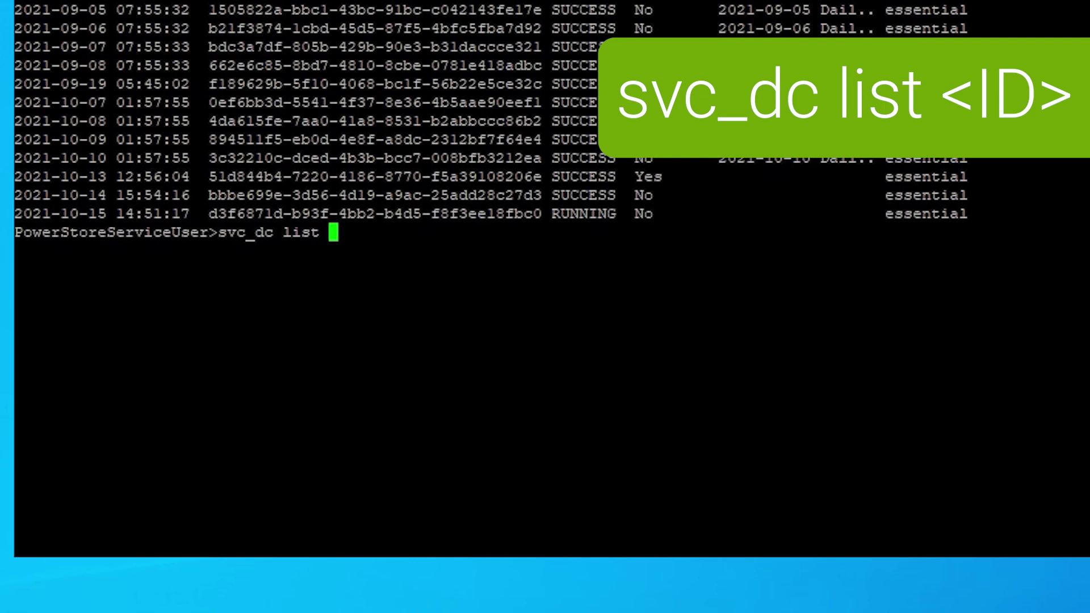
pyautogui.rightClick(541, 222)
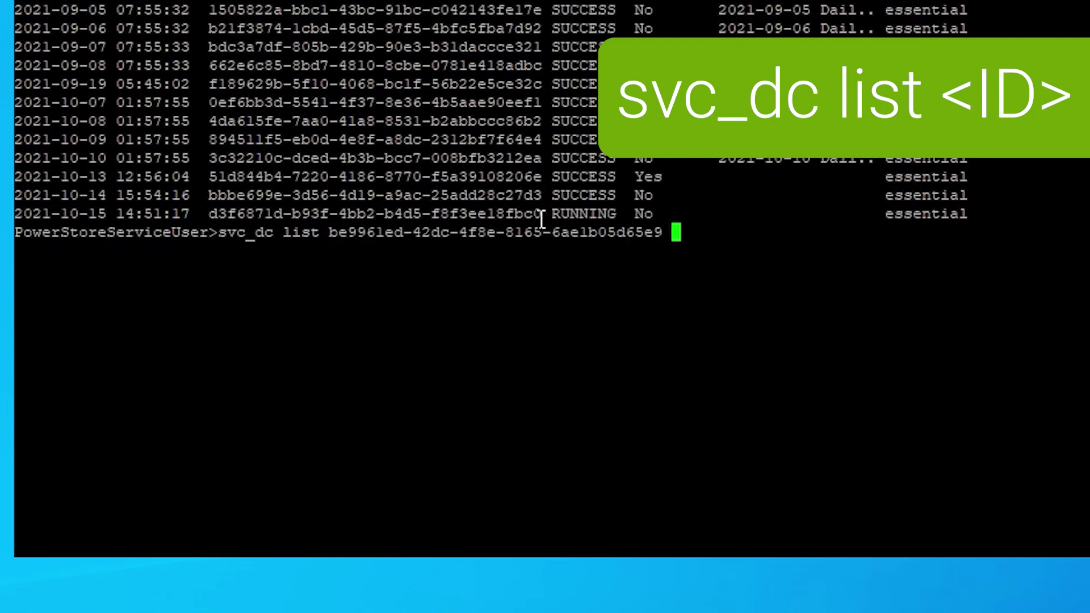
pyautogui.press('Return')
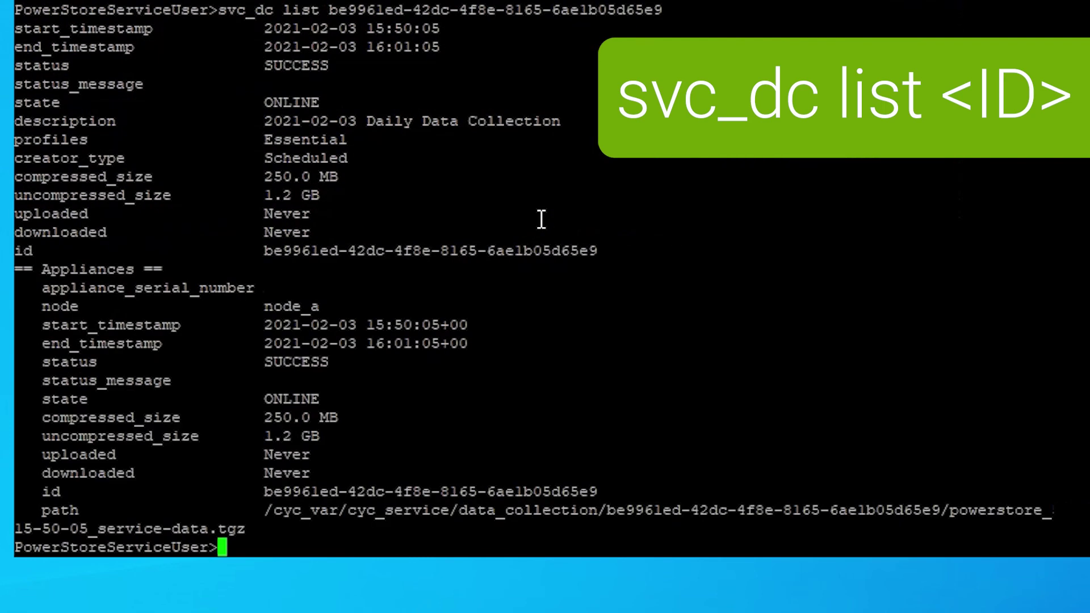